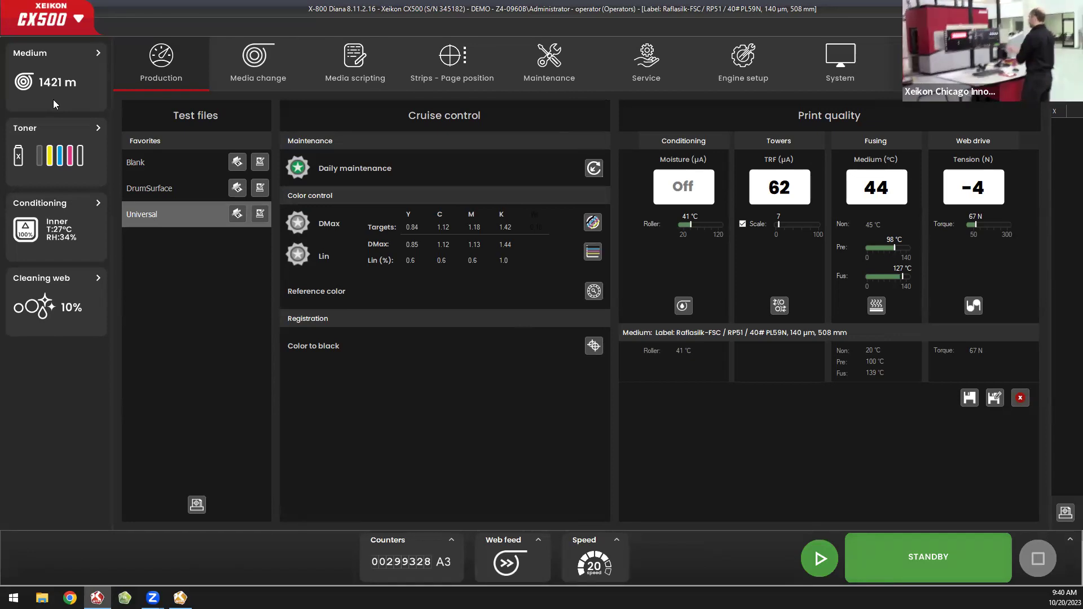
Check the toner levels of the X-side print stations.
left_click(98, 128)
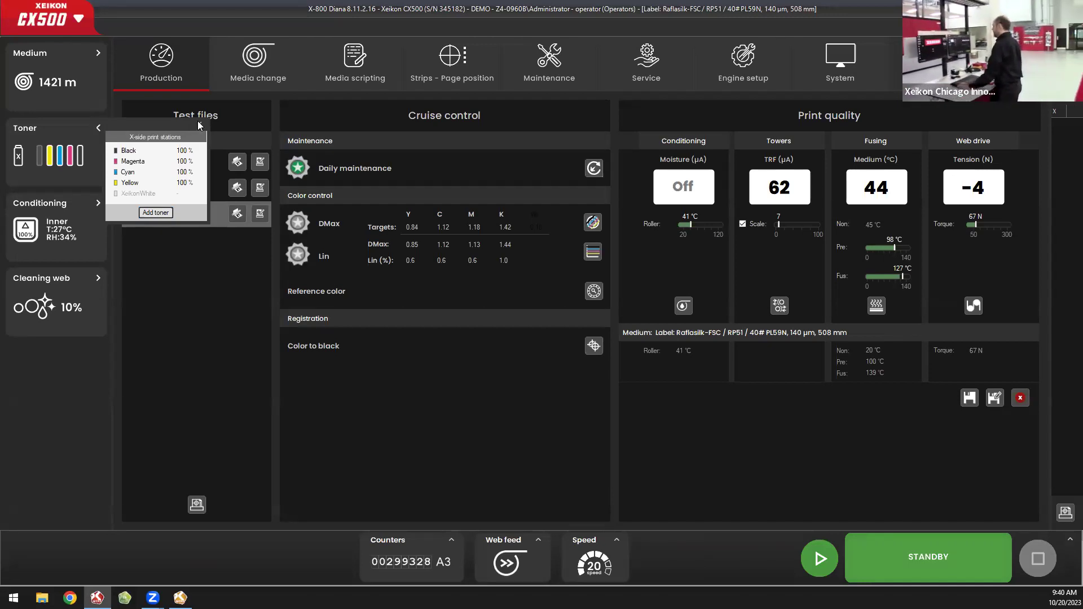
left_click(174, 395)
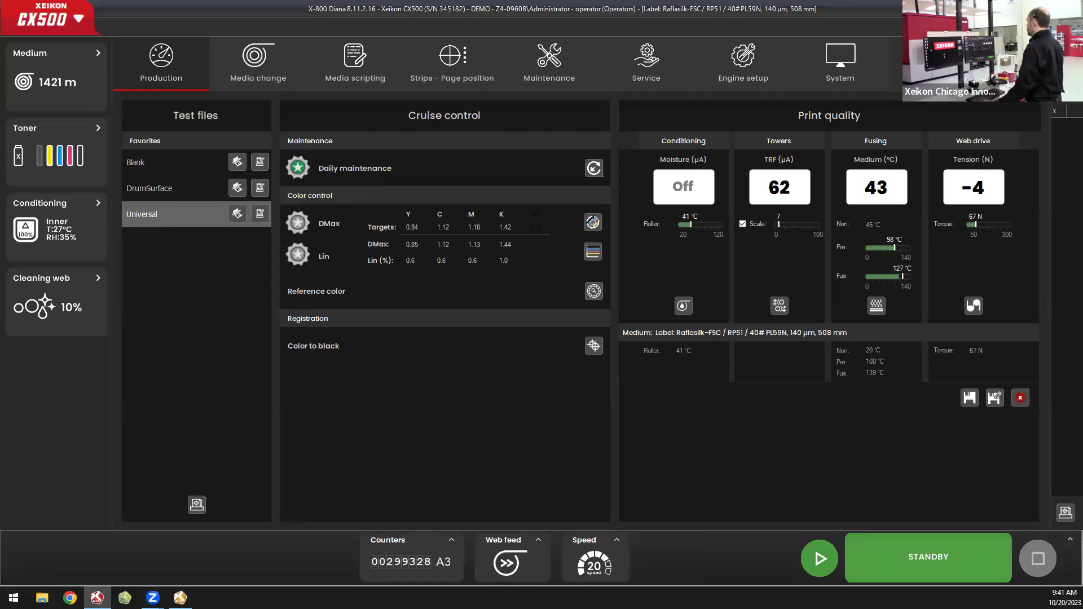
Switch to X-800 Workflow and compare the Job Manager layouts of the Bombin Gin Colorful and GinLabel-Front_2022pdf.pdf jobs.
key("alt+Tab")
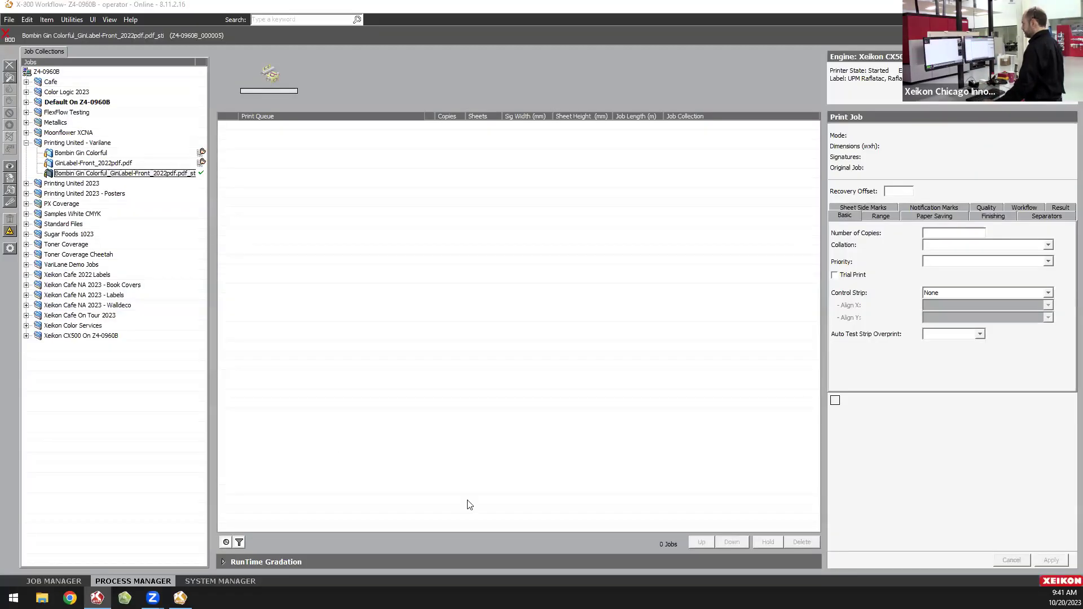
left_click(440, 207)
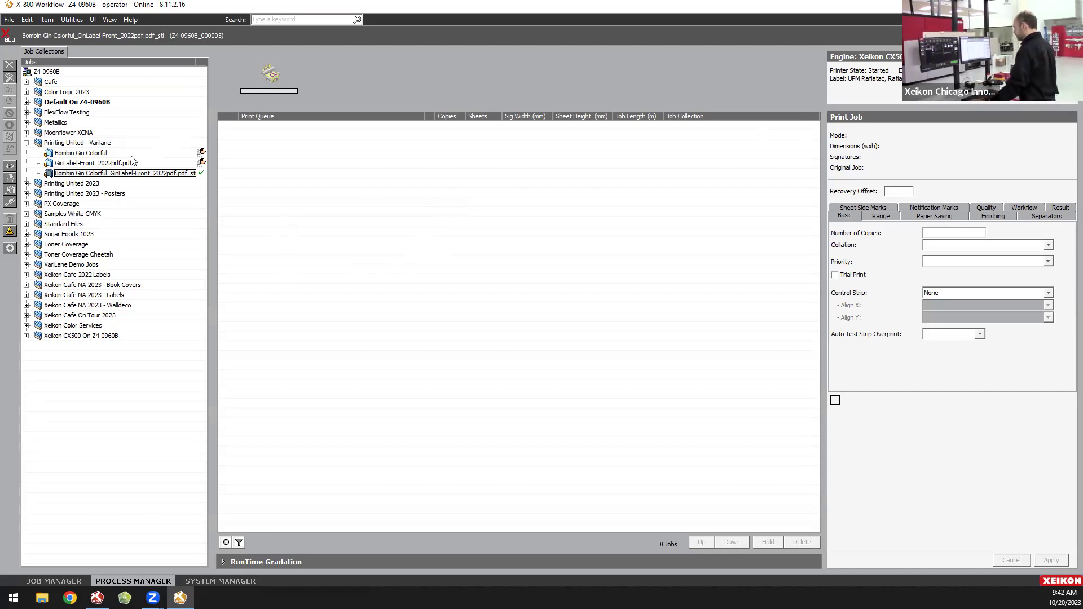
key("Up")
key("Up")
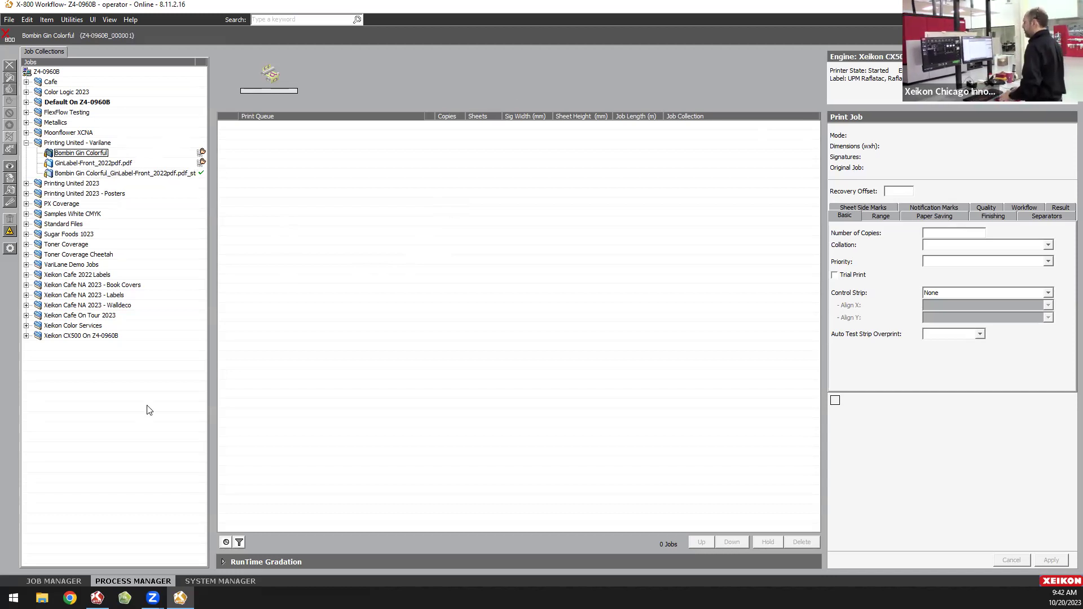
left_click(54, 581)
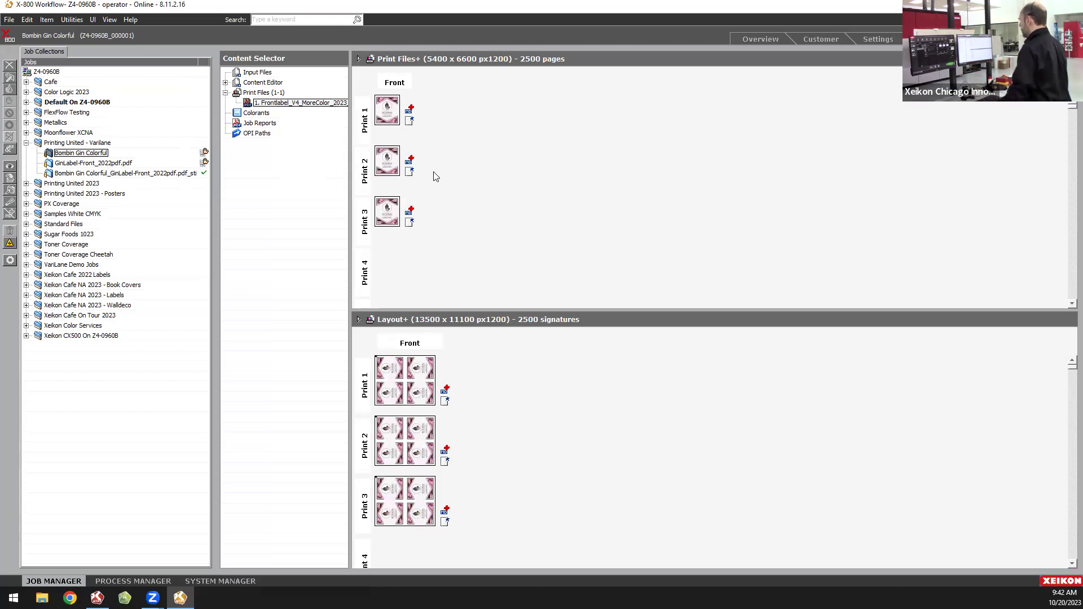
left_click(85, 163)
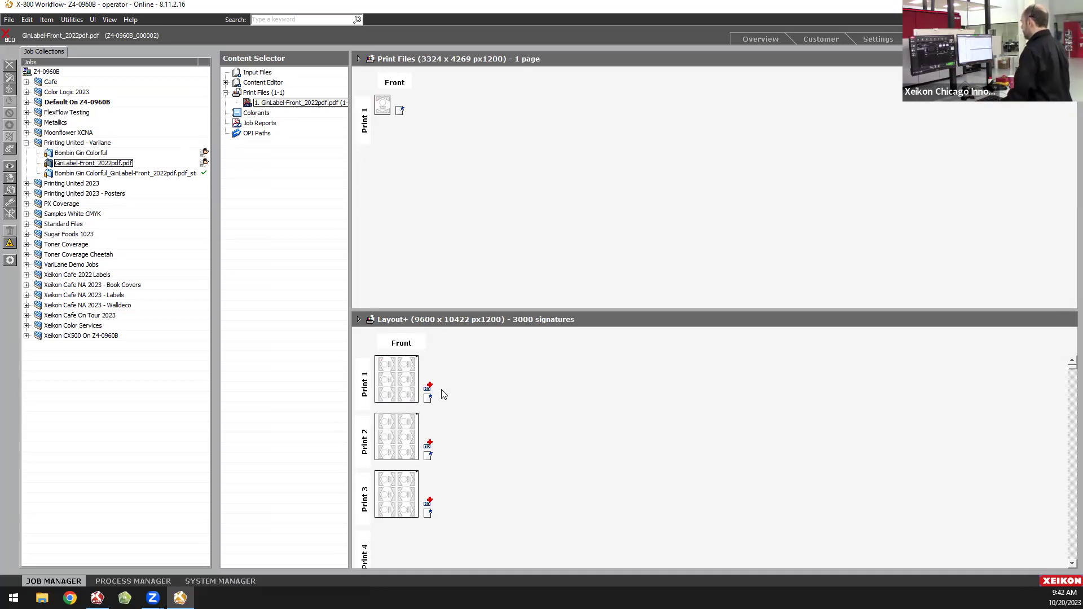
left_click(92, 155)
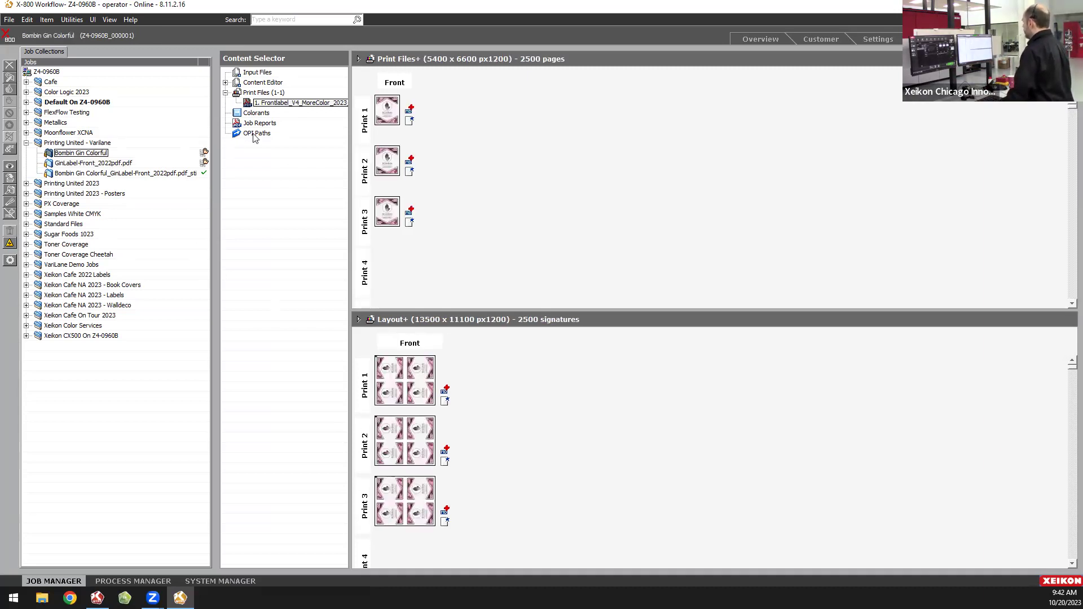
Review the Bombin Gin Colorful job's layout settings and switch its finishing gutter unit to inch.
left_click(877, 39)
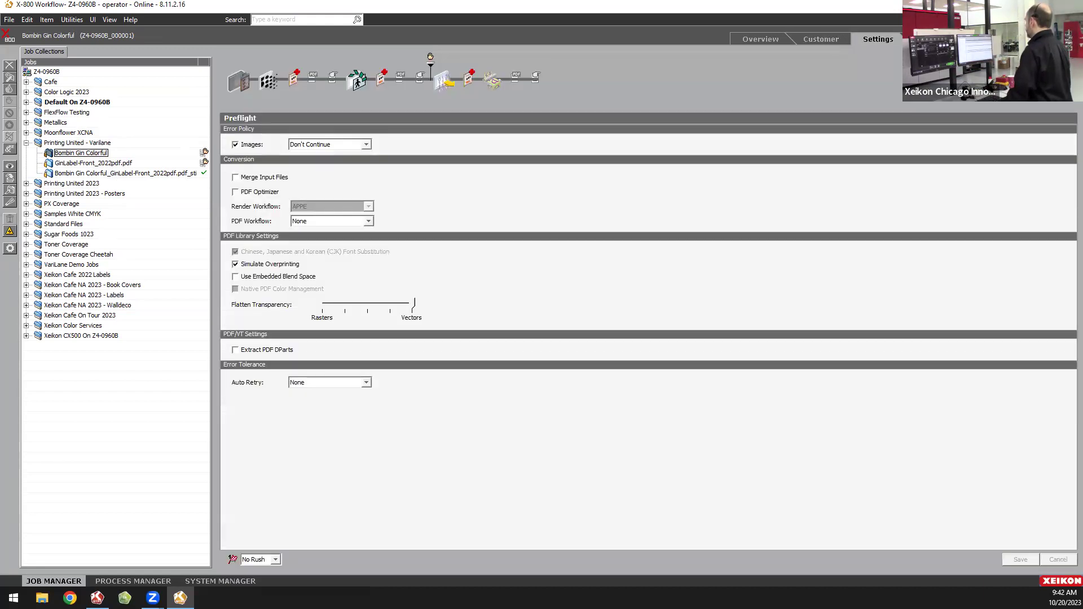
left_click(760, 39)
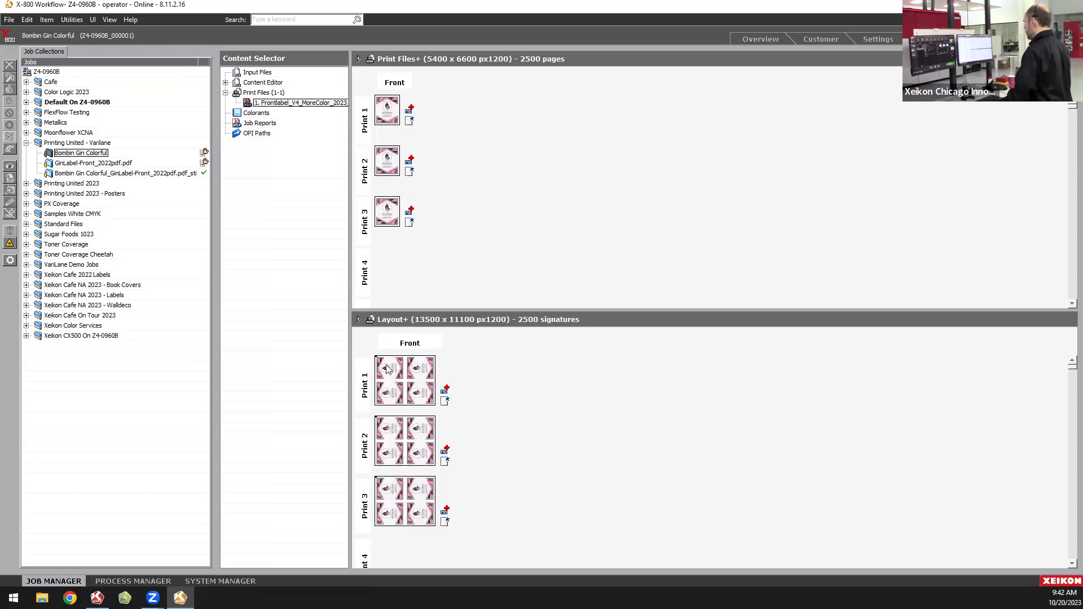
left_click(877, 39)
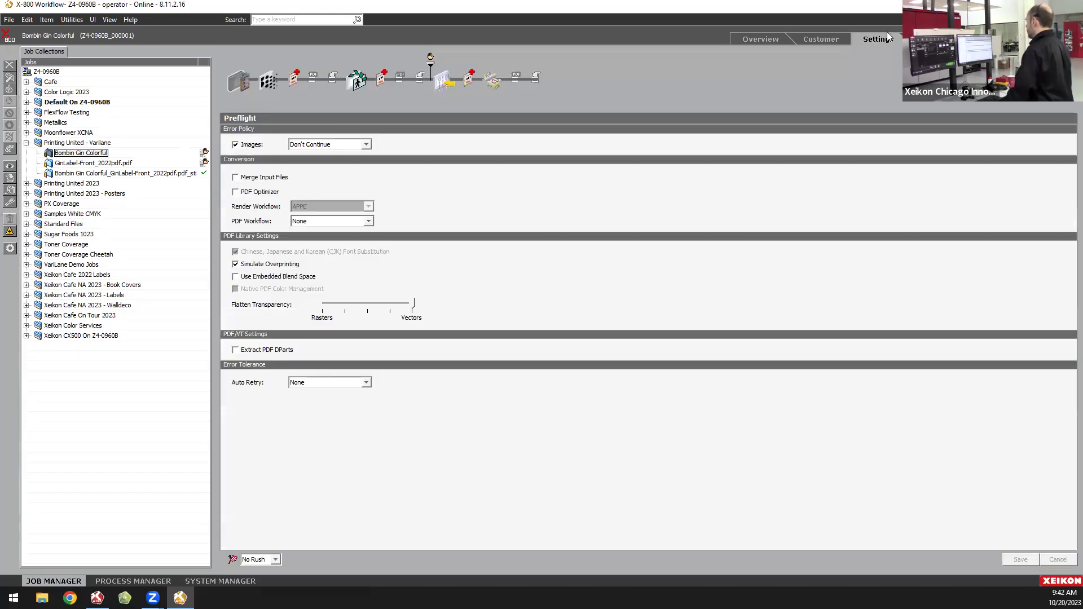
left_click(356, 82)
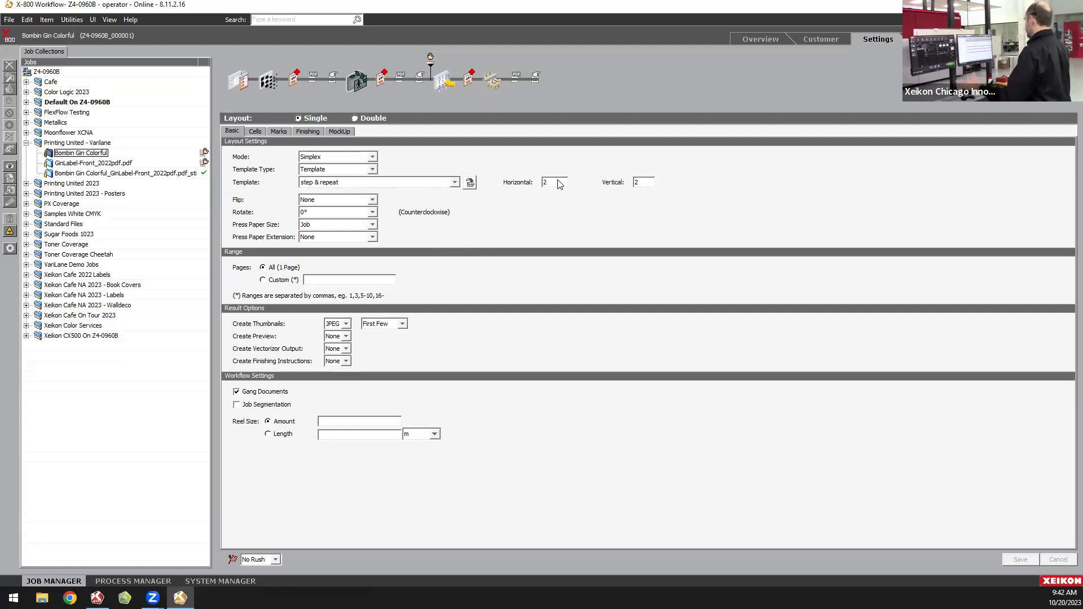
left_click(308, 131)
left_click(375, 156)
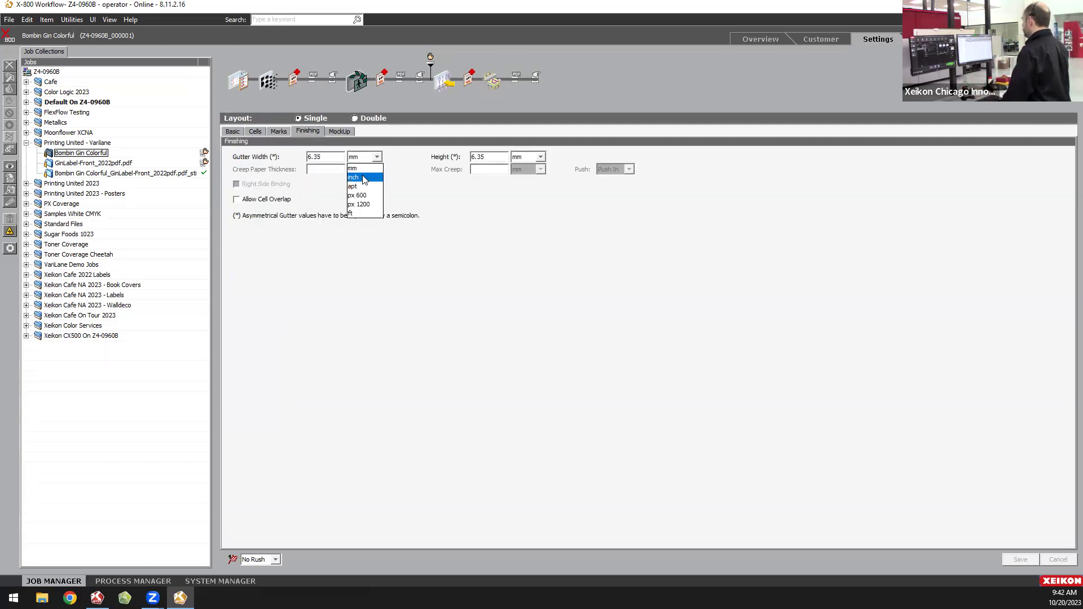
left_click(364, 178)
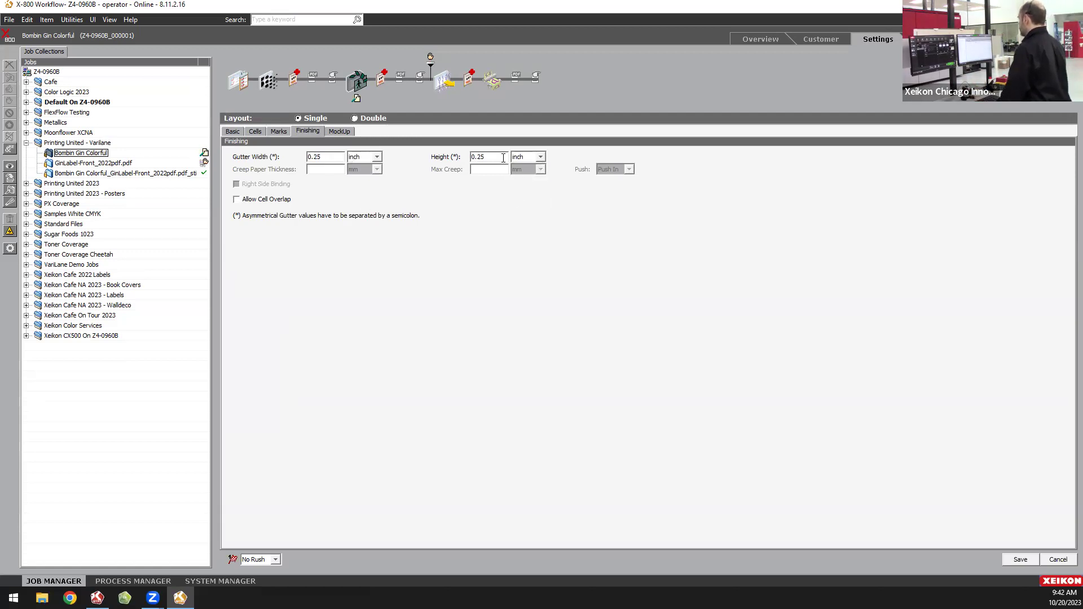
Review the metadata rectangles of the Bombin Gin Colorful job in an updated mockup.
left_click(469, 78)
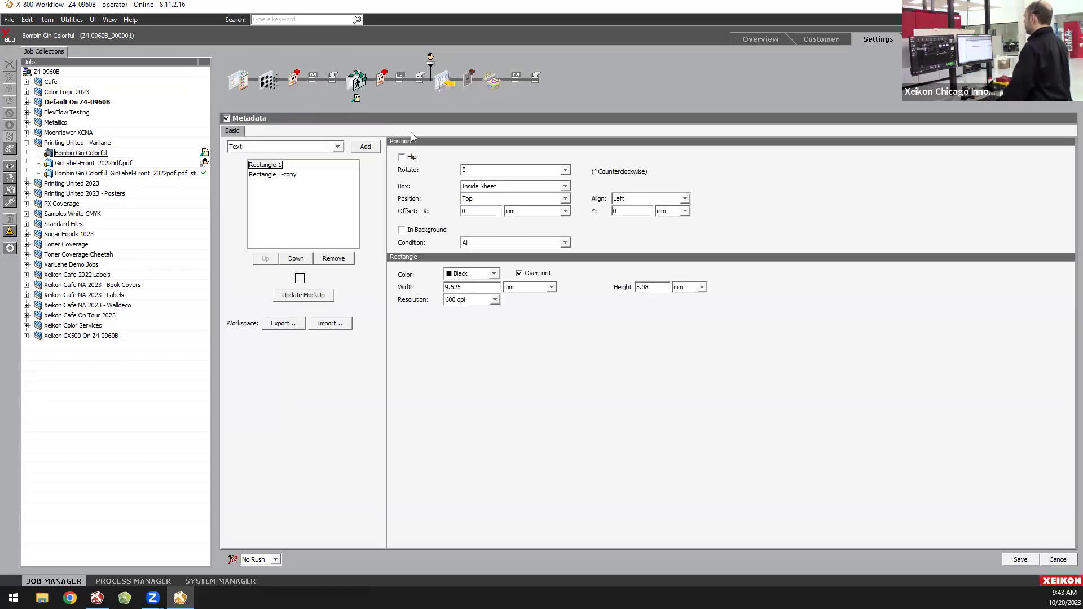
left_click(278, 296)
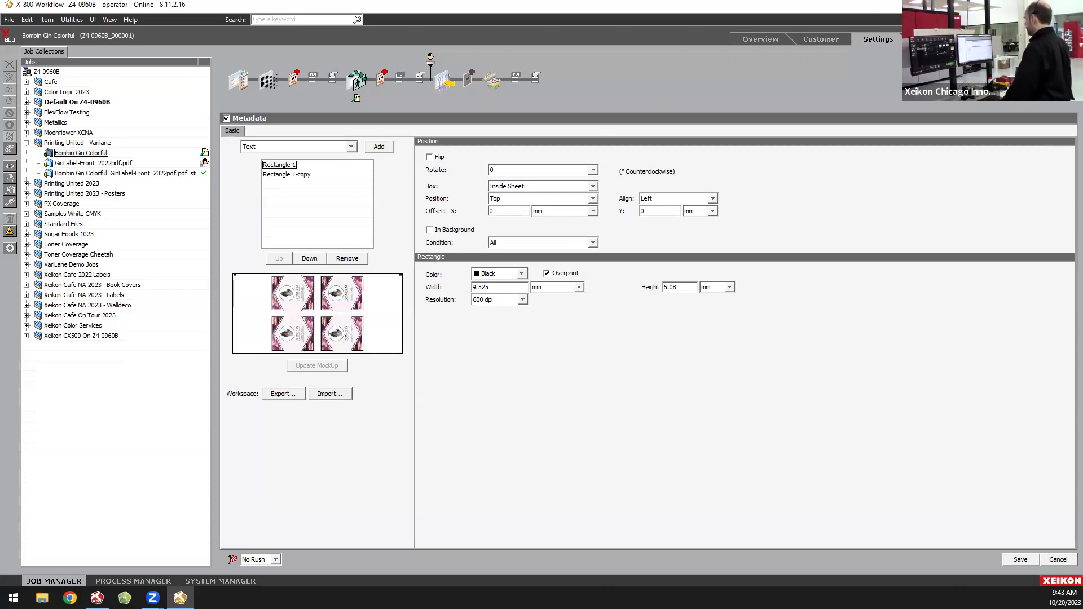
Discard the changes to Bombin Gin Colorful and show the layout details of the GinLabel-Front_2022pdf.pdf job.
left_click(760, 39)
left_click(105, 164)
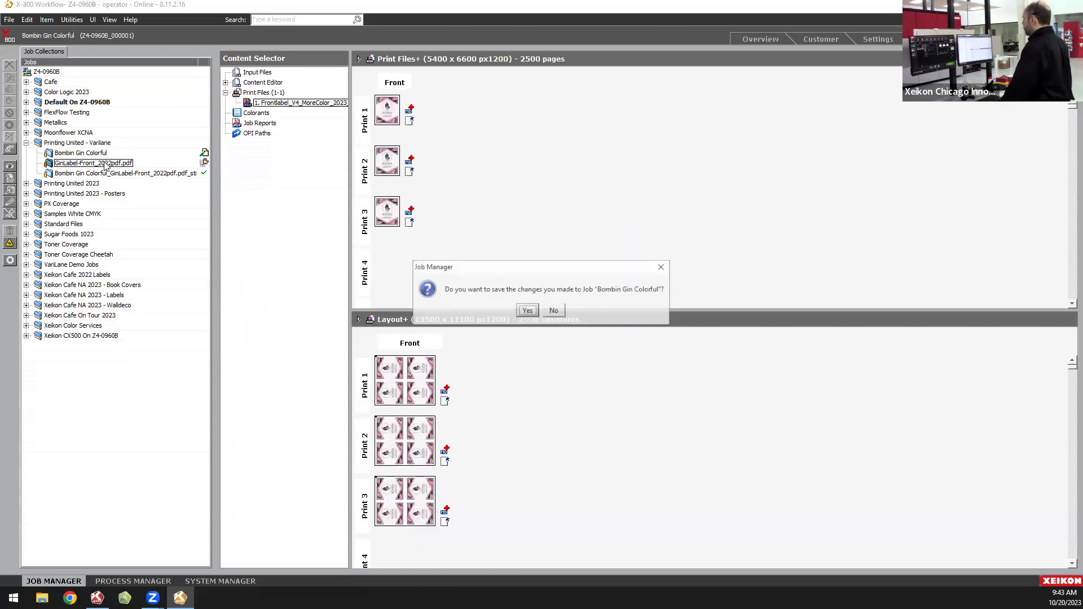
left_click(557, 311)
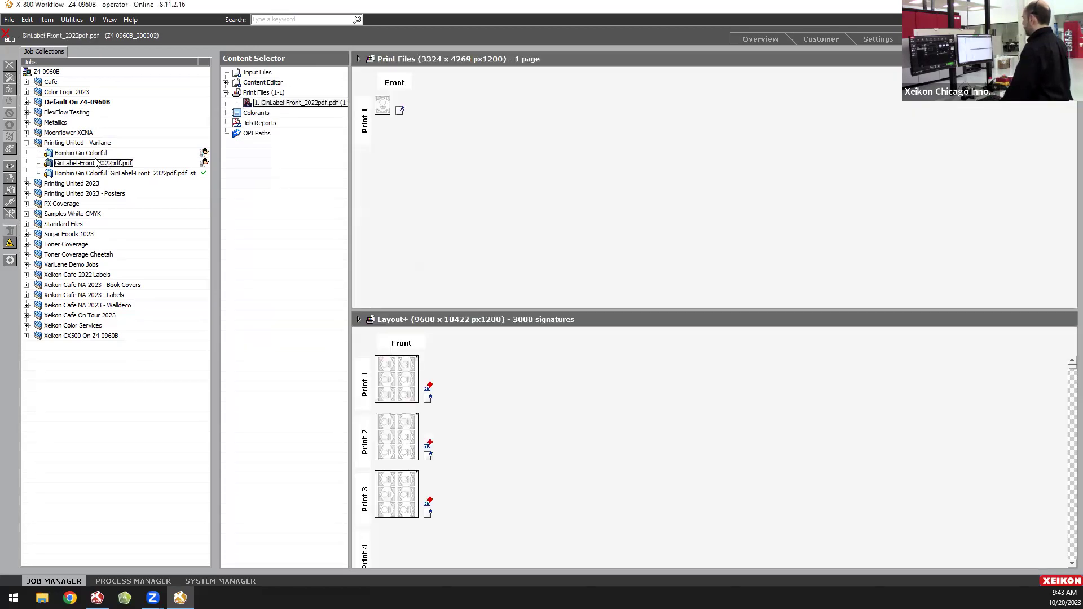
left_click(359, 320)
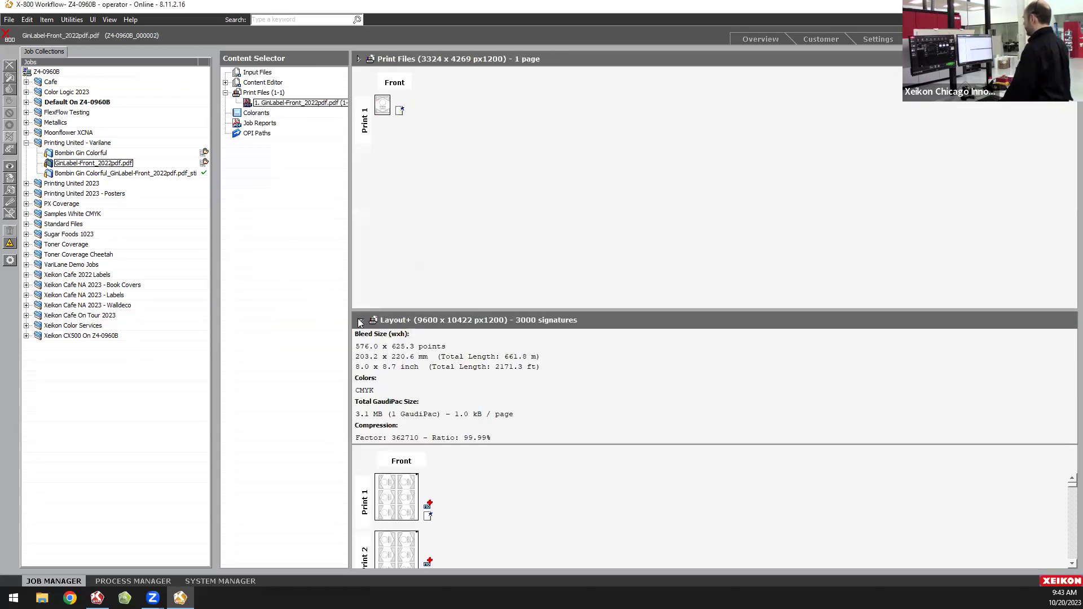
Point out the two source gin label jobs in the job list and display the stitched job's combined layout.
left_click(144, 175)
left_click(115, 163)
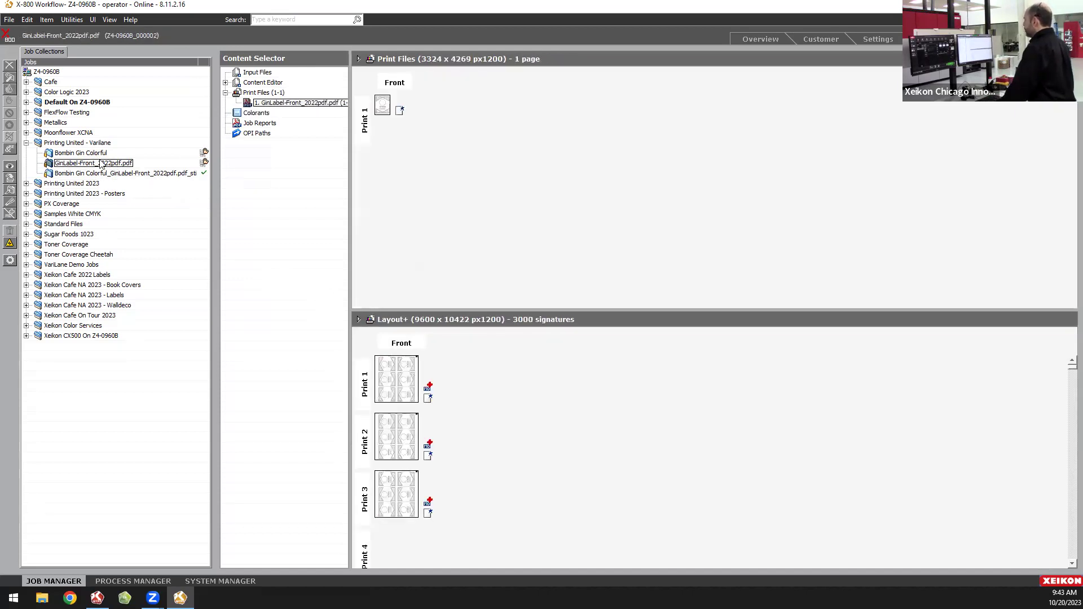
left_click(94, 155, "ctrl")
left_click(106, 175)
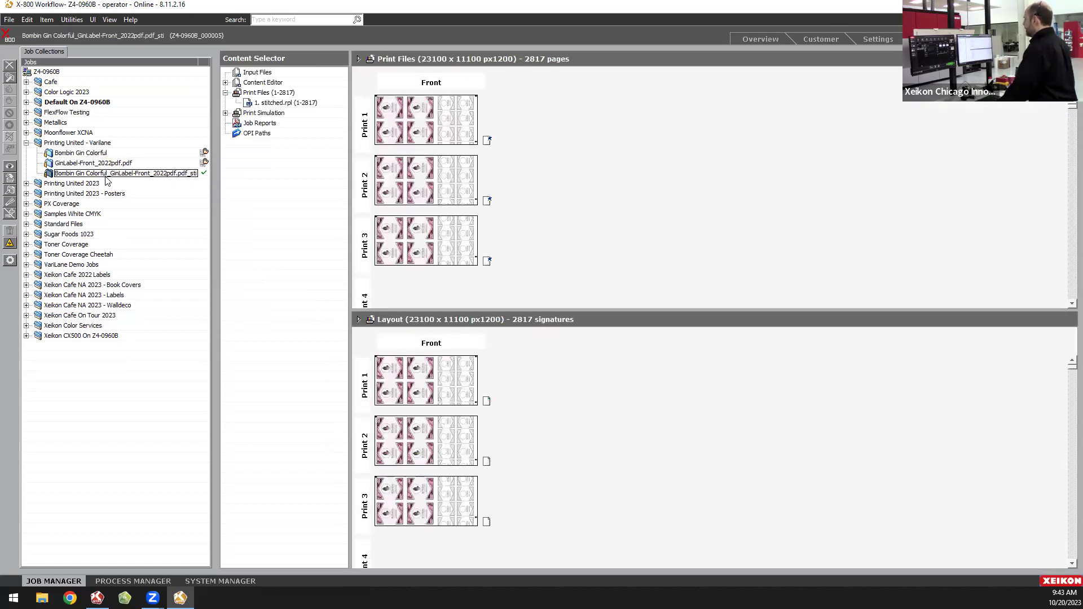
Inspect pages 1 to 4 of the stitched job's laid-out print file in a maximized Inspector window, and close it.
left_click(445, 377)
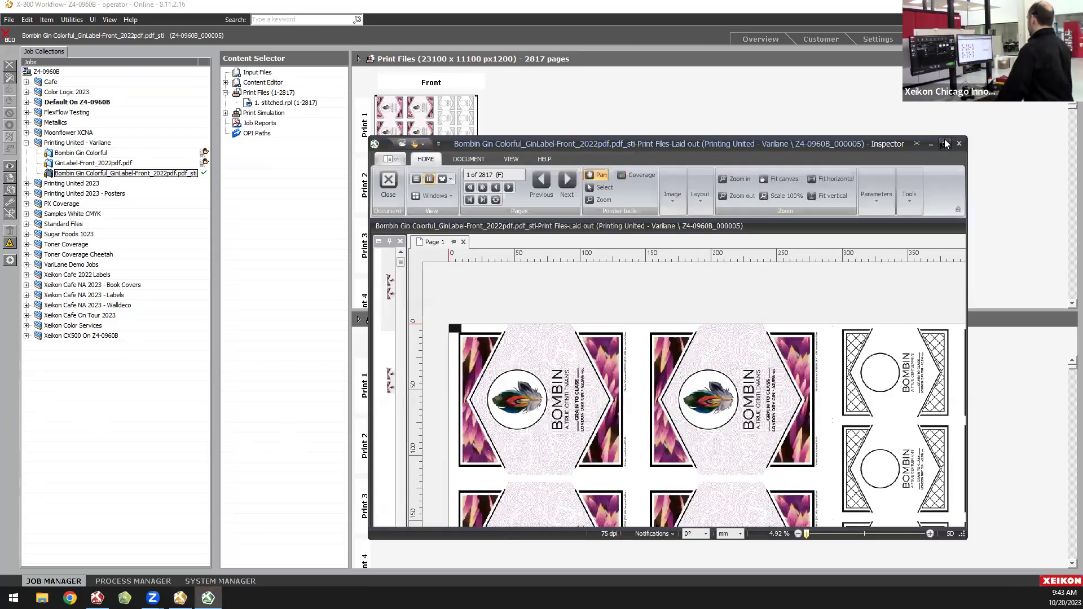
left_click(946, 143)
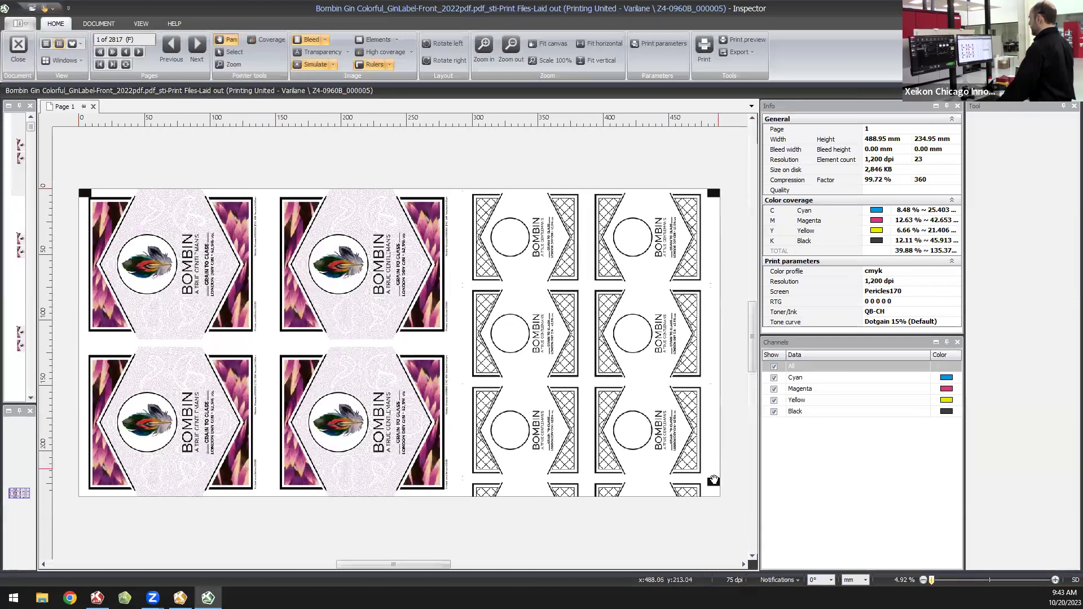
left_click(197, 47)
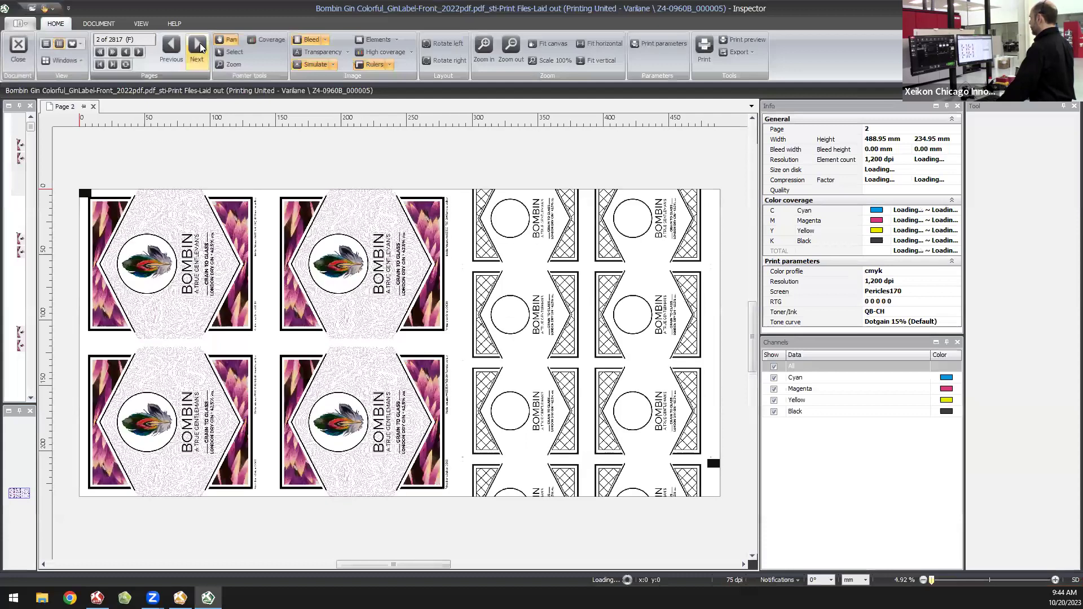
double_click(199, 47)
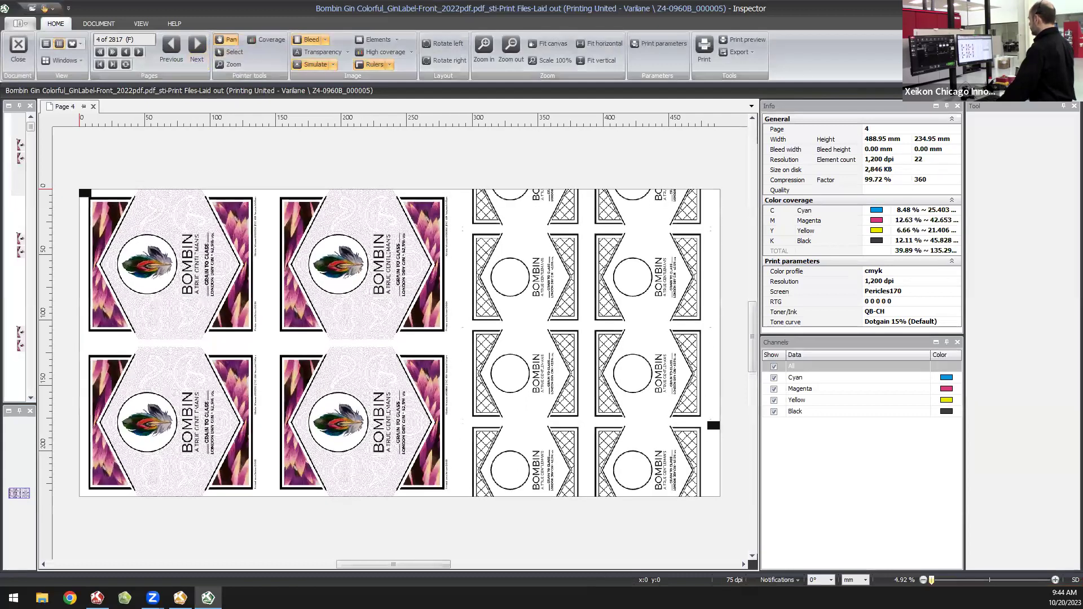
left_click(1073, 7)
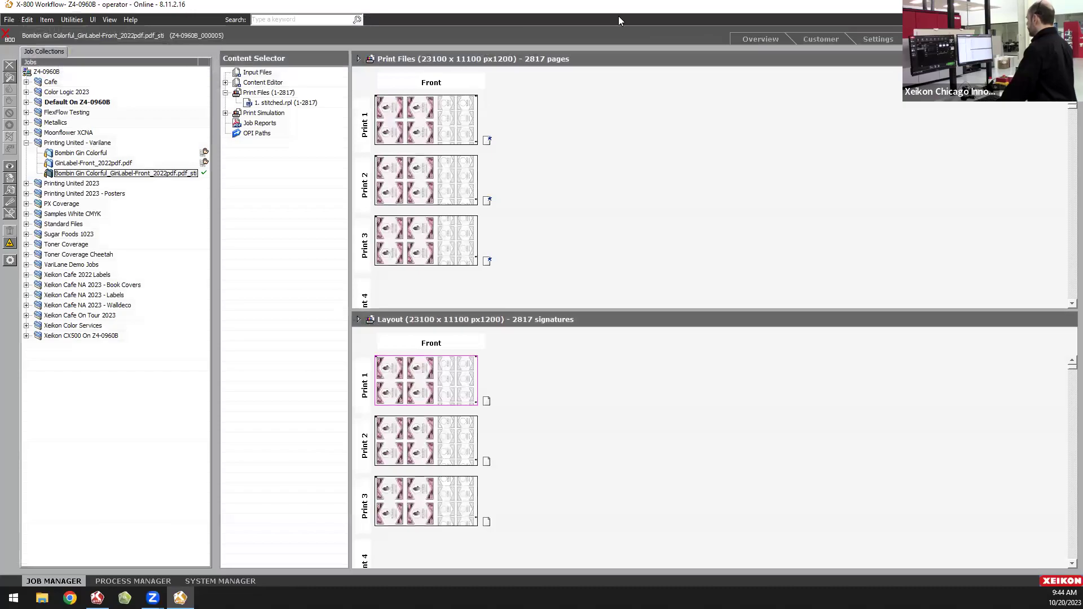